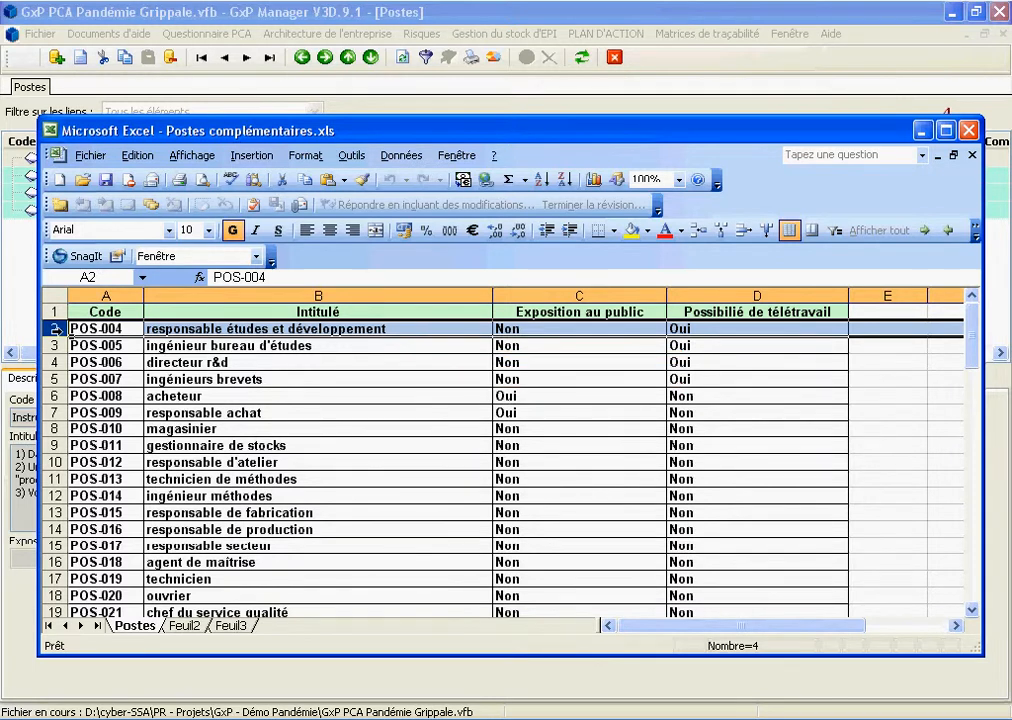
Examine the Intitulé column of the Postes sheet in Excel down to the end of the job list.
left_click(286, 295)
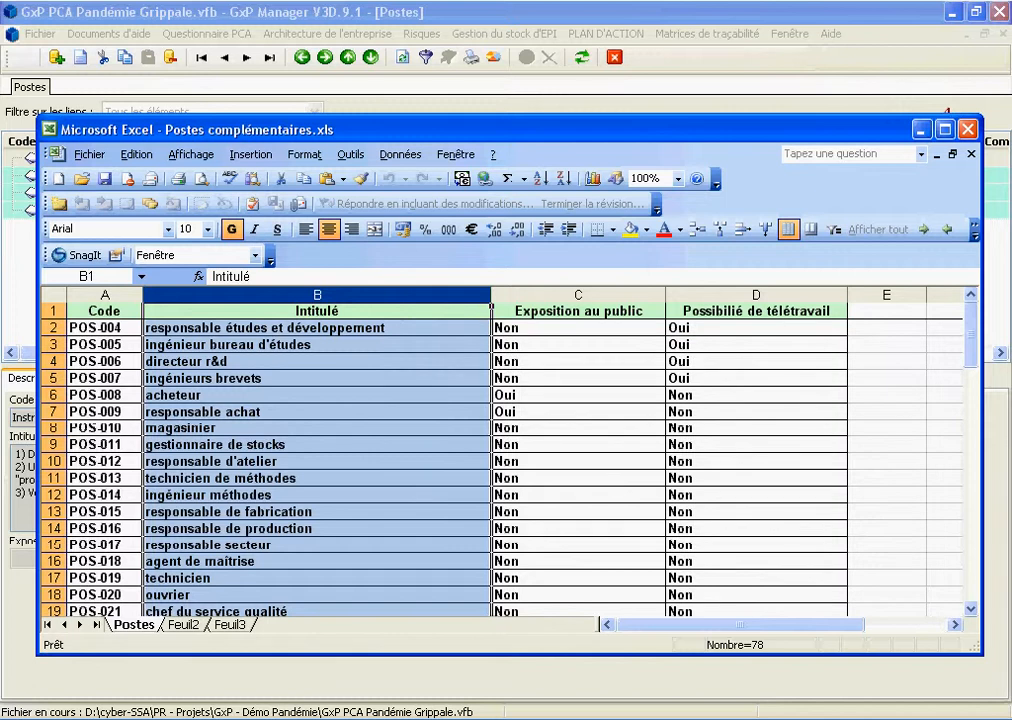
scroll(278, 316, "down", 4)
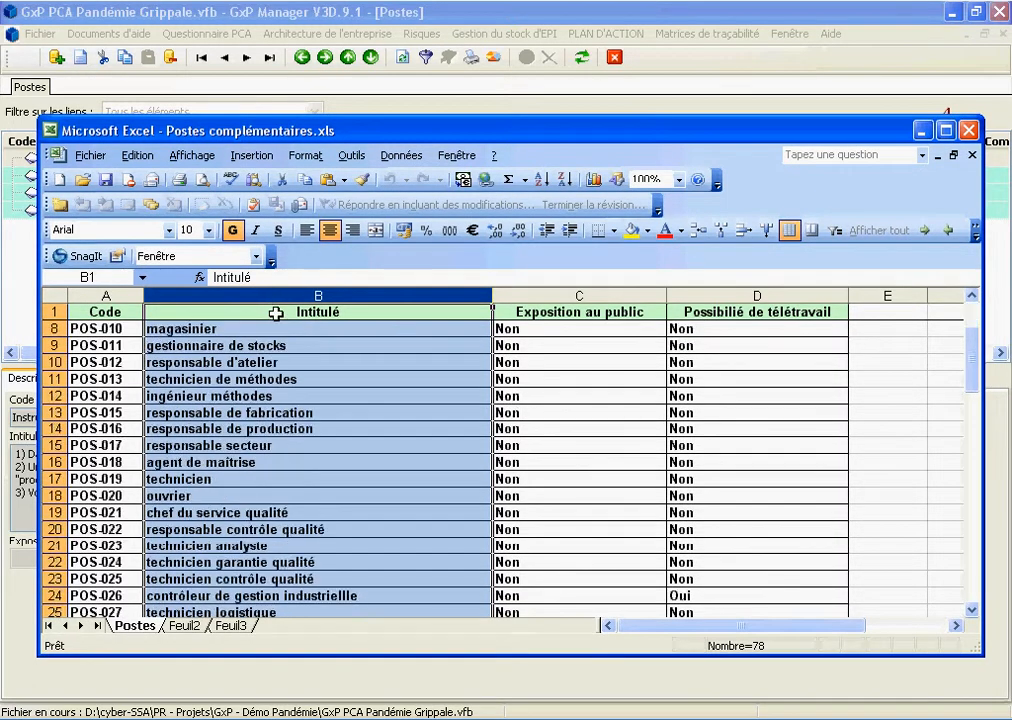
scroll(281, 320, "down", 19)
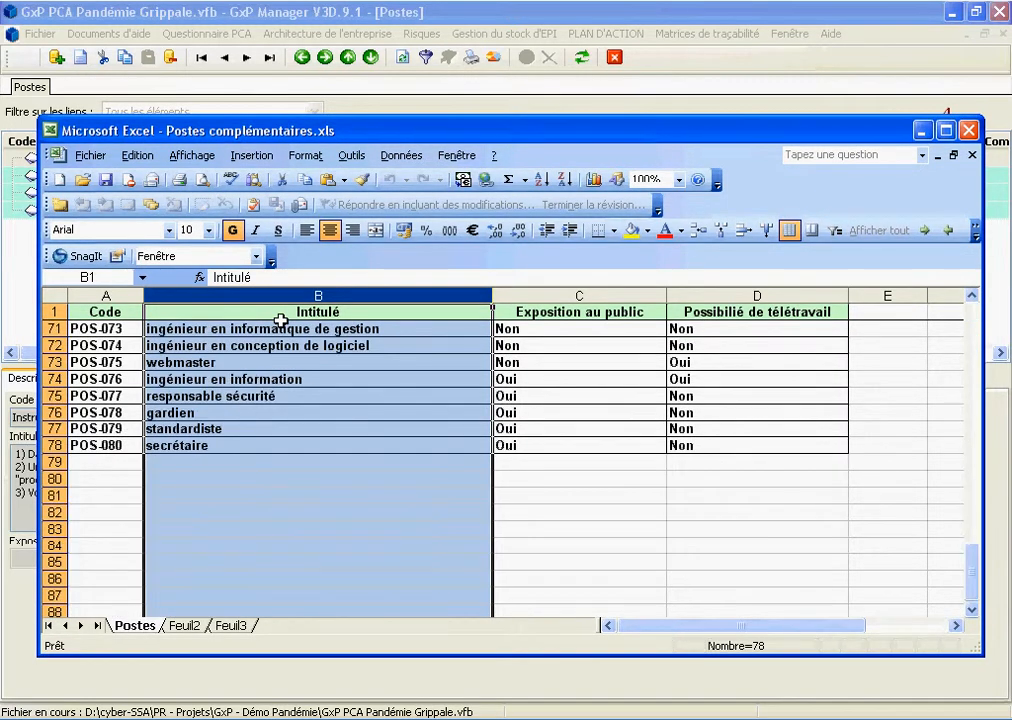
left_click(54, 461)
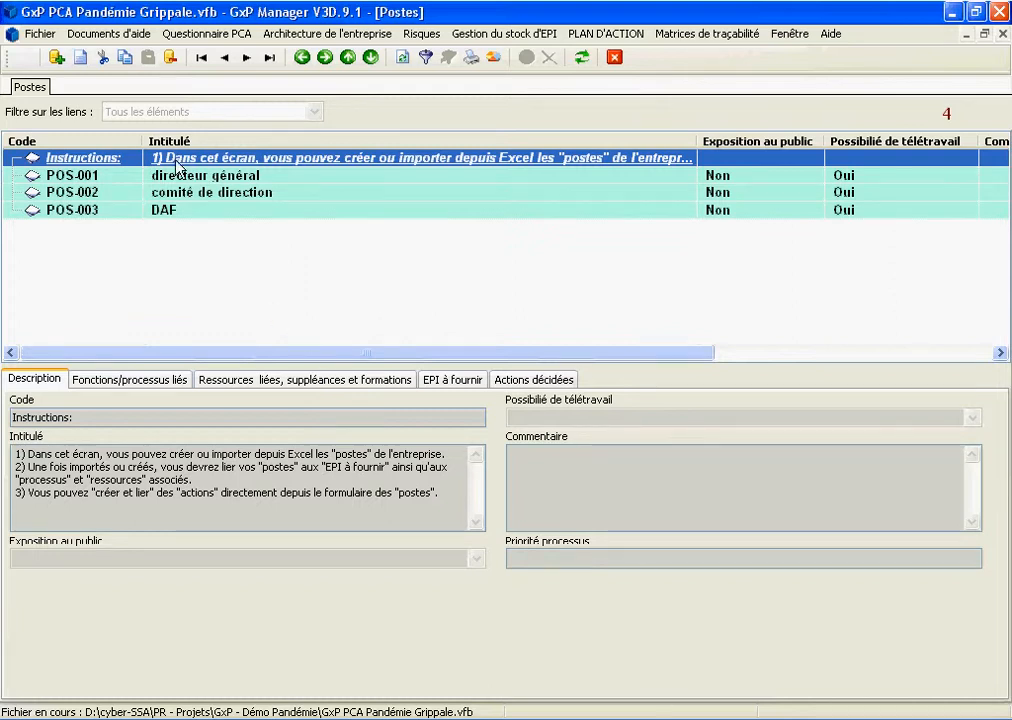
In GxP Manager, start a project data import and choose Postes complémentaires.xls as the source file.
left_click(40, 34)
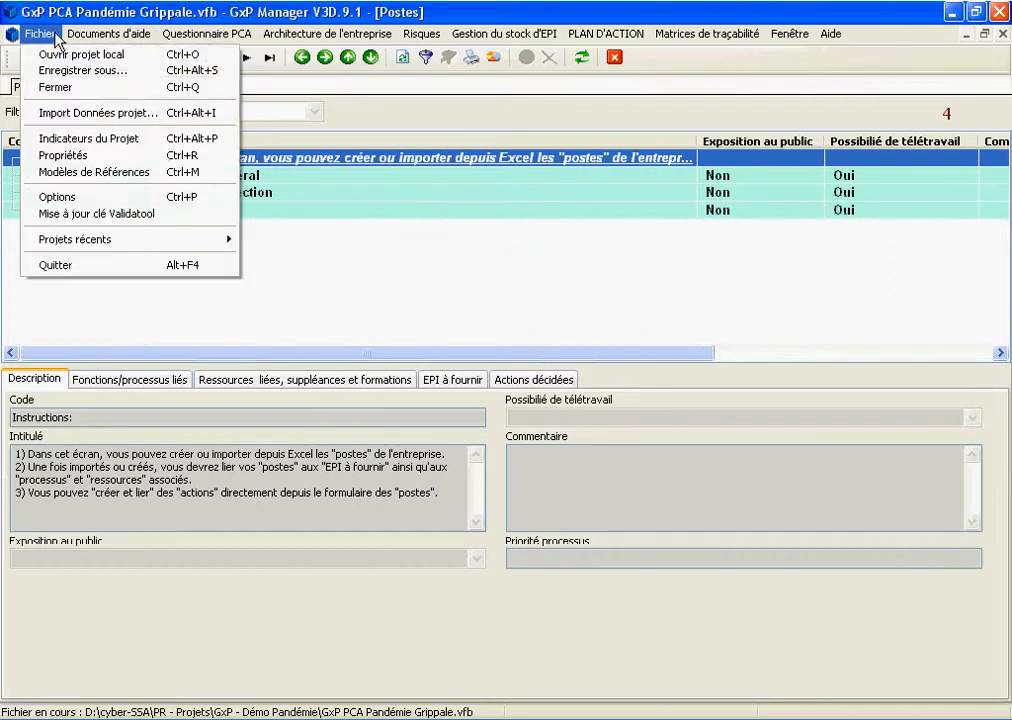
left_click(163, 114)
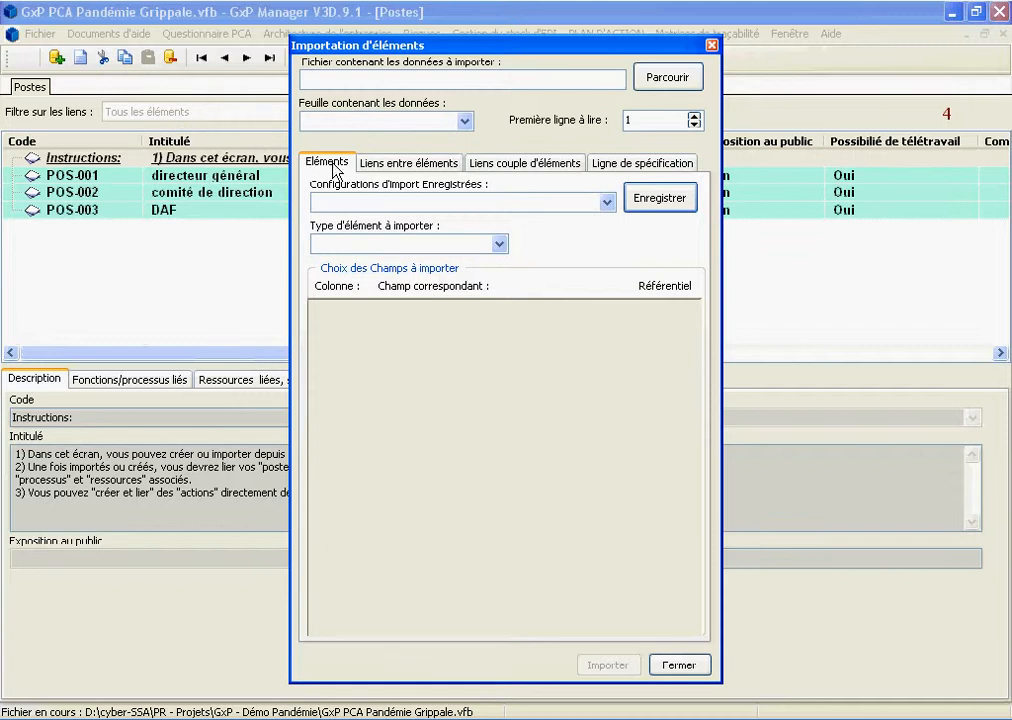
left_click(642, 90)
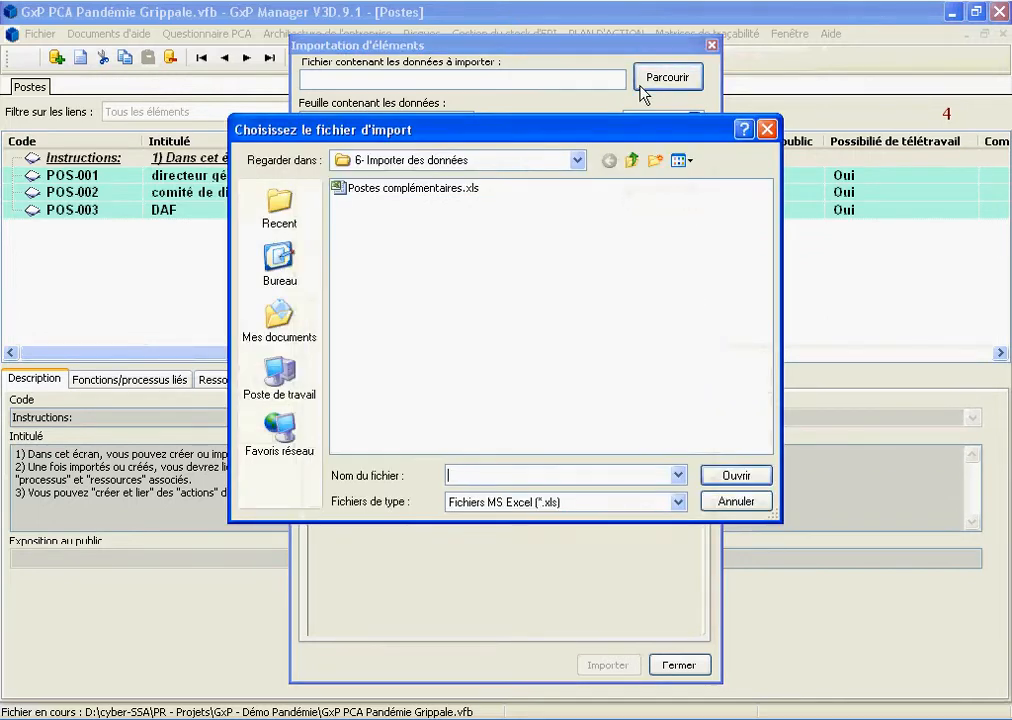
left_click(460, 190)
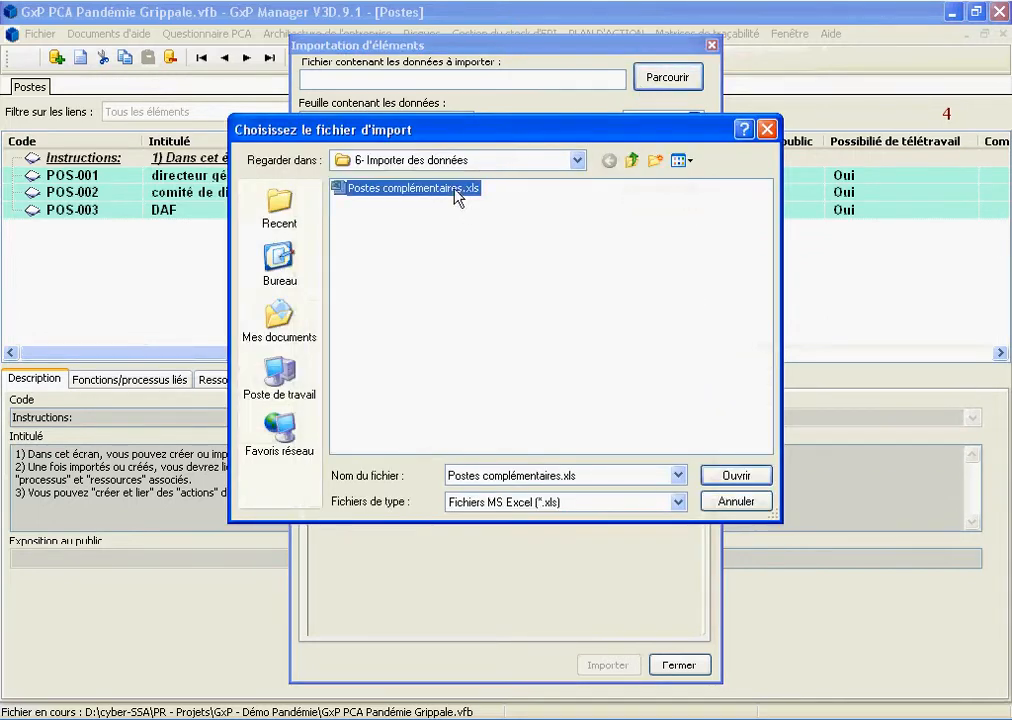
left_click(733, 476)
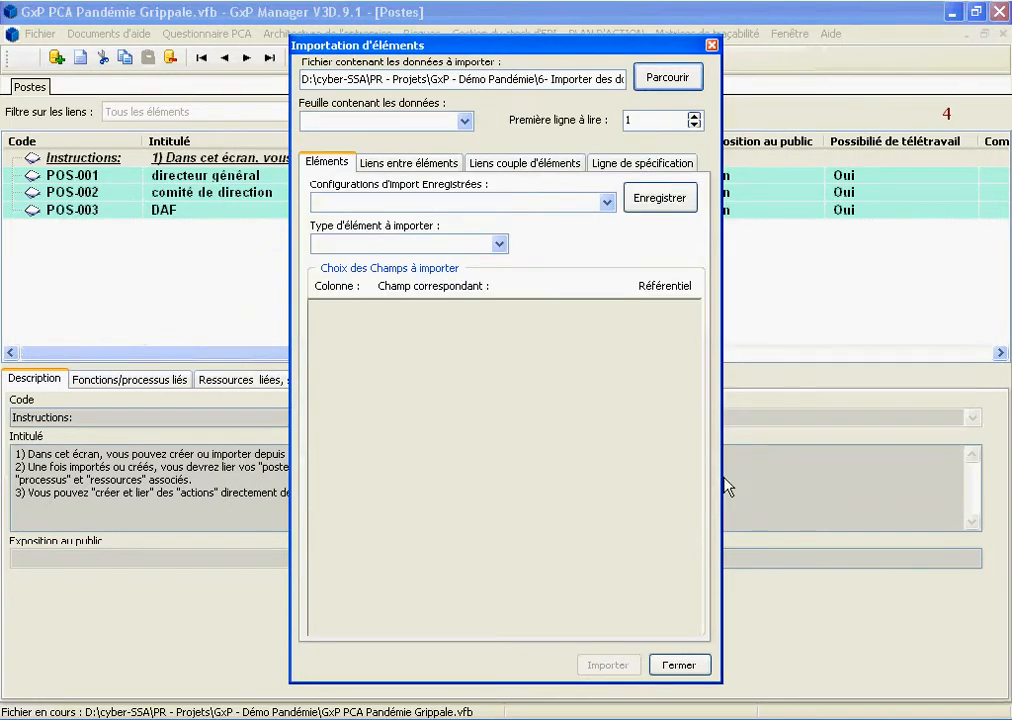
Set the import to use the Postes sheet and start reading at row 2.
left_click(466, 122)
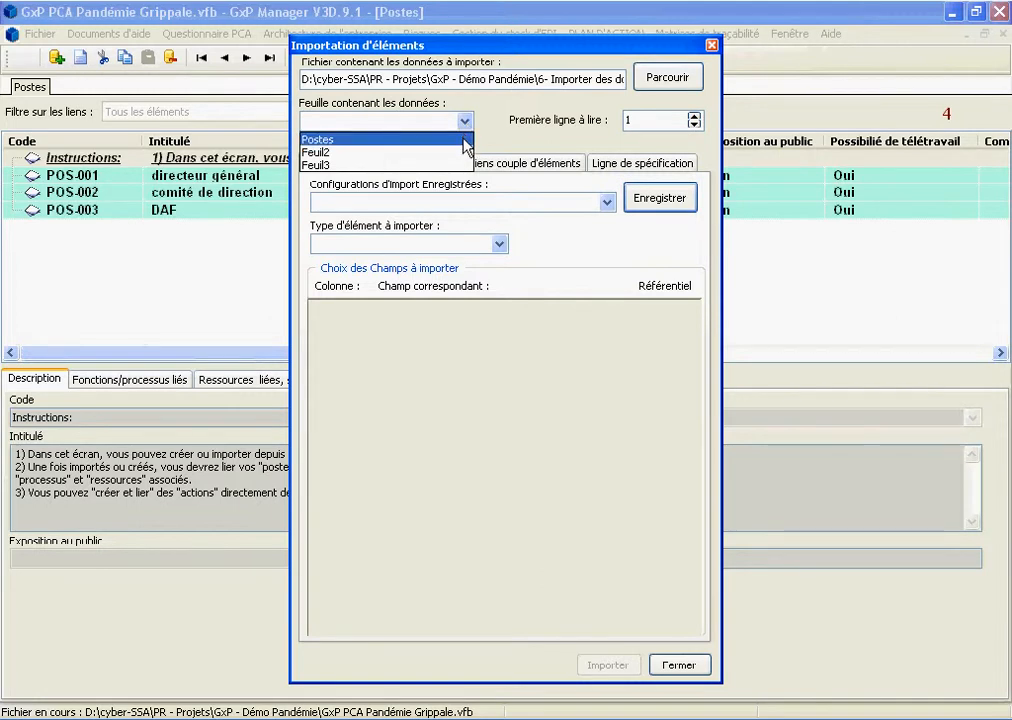
left_click(464, 139)
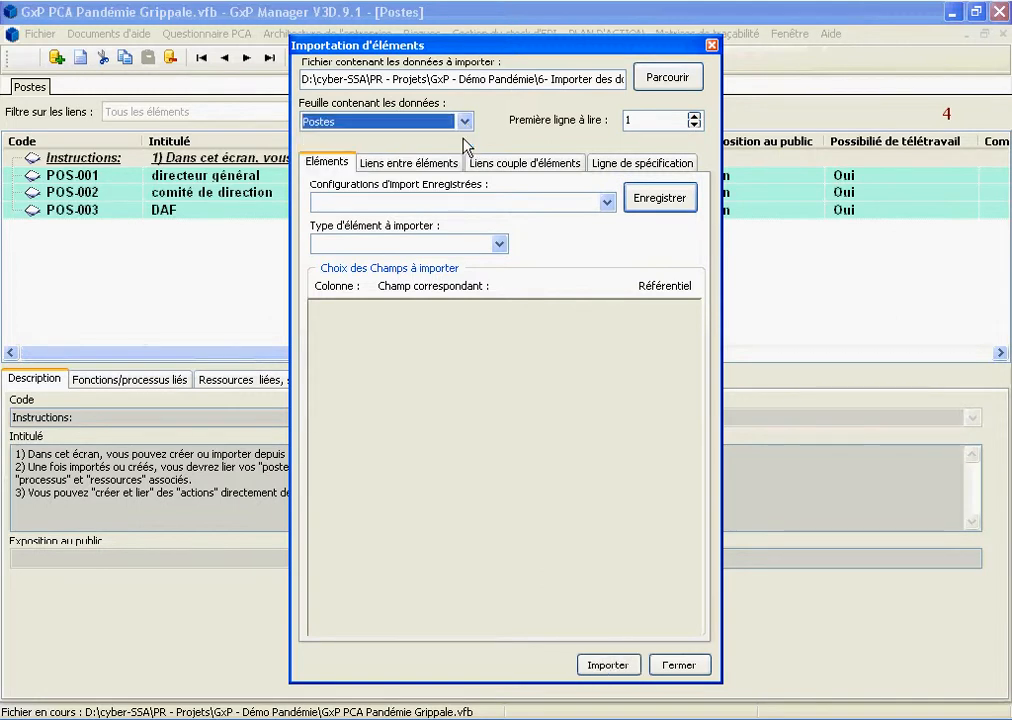
double_click(640, 121)
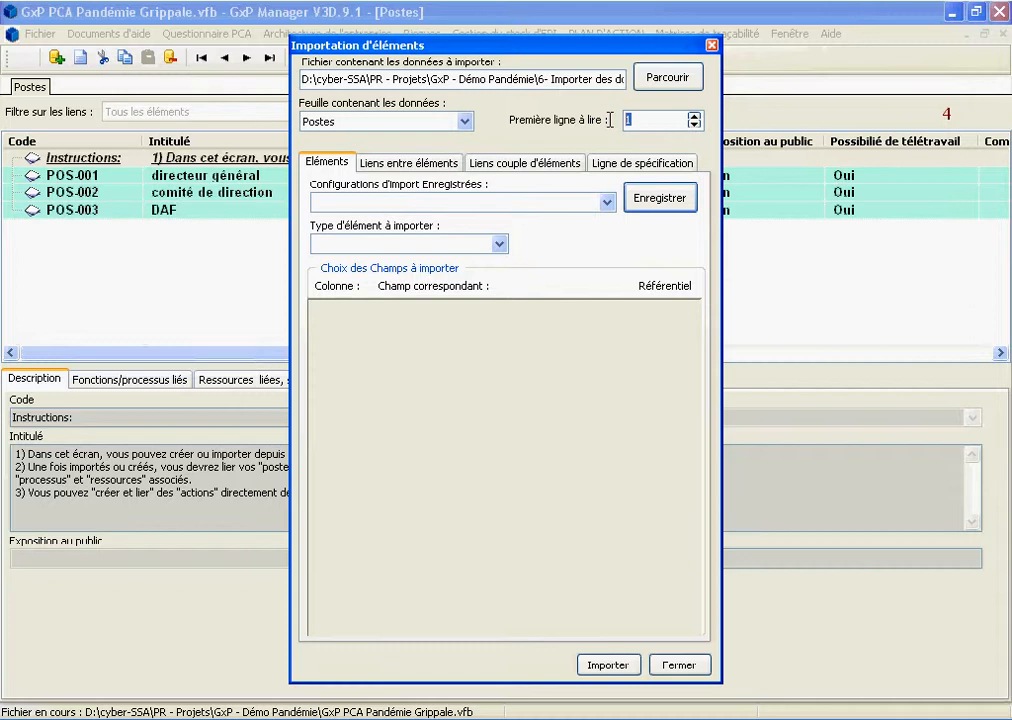
left_click(698, 116)
Set the type of element to import to Postes.
left_click(498, 245)
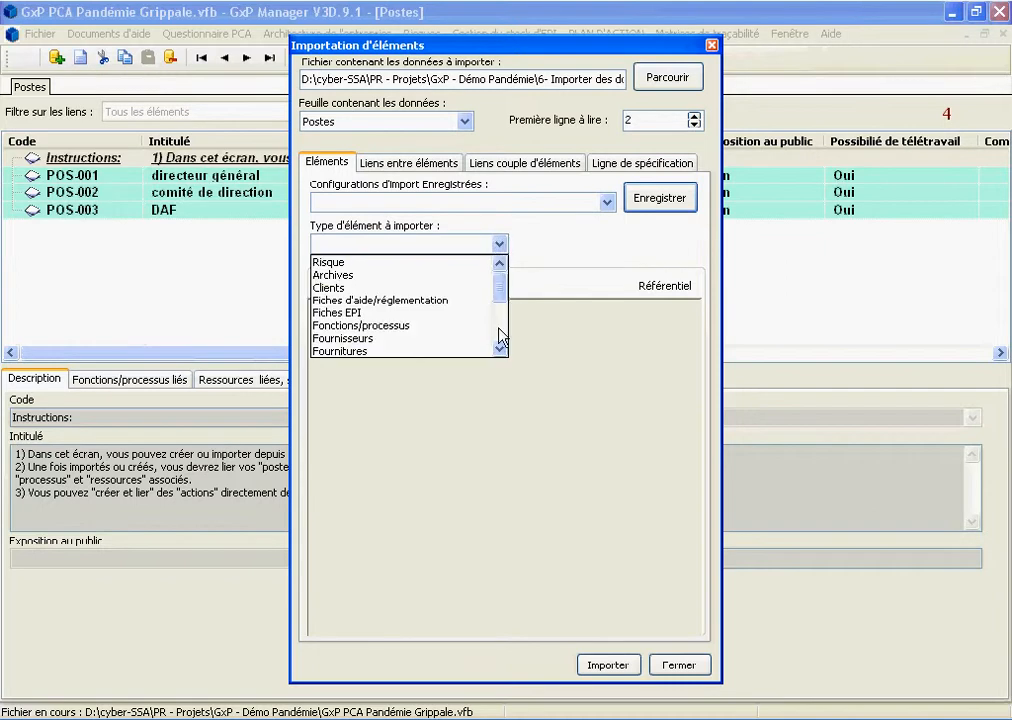
left_click(502, 344)
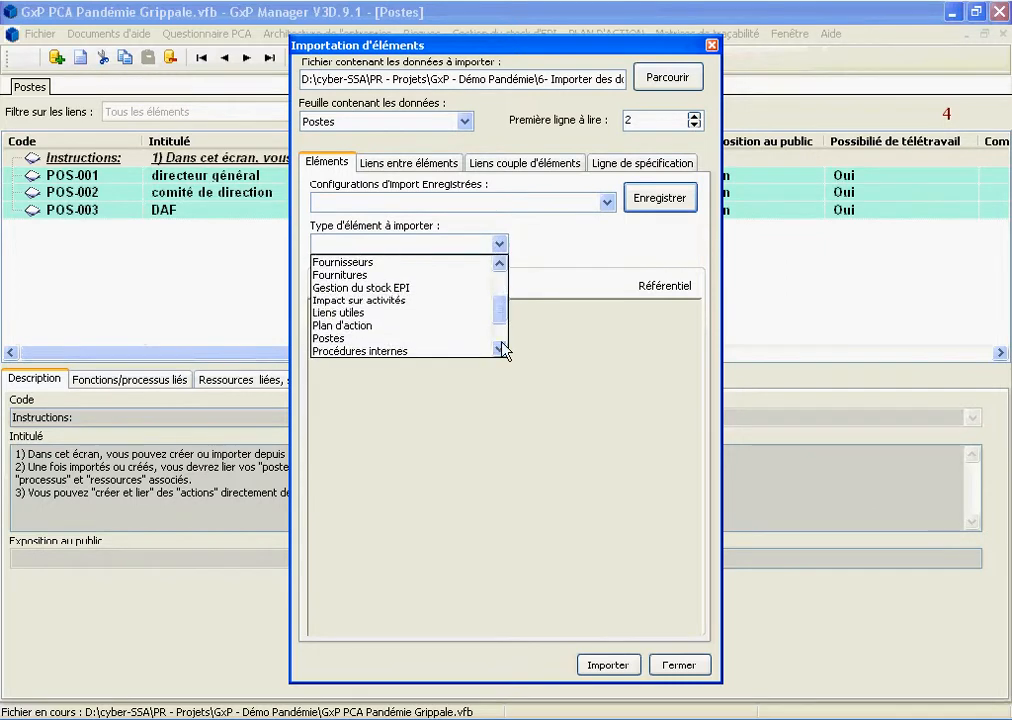
left_click(474, 339)
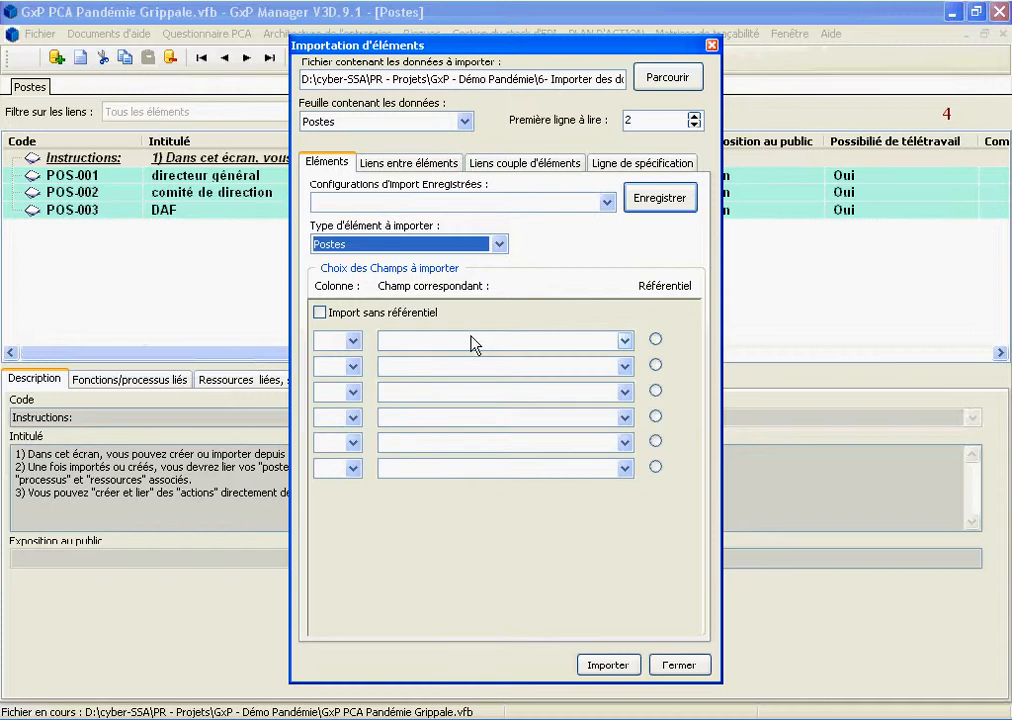
Map column A to the Code field and column B to the Intitulé field.
left_click(353, 341)
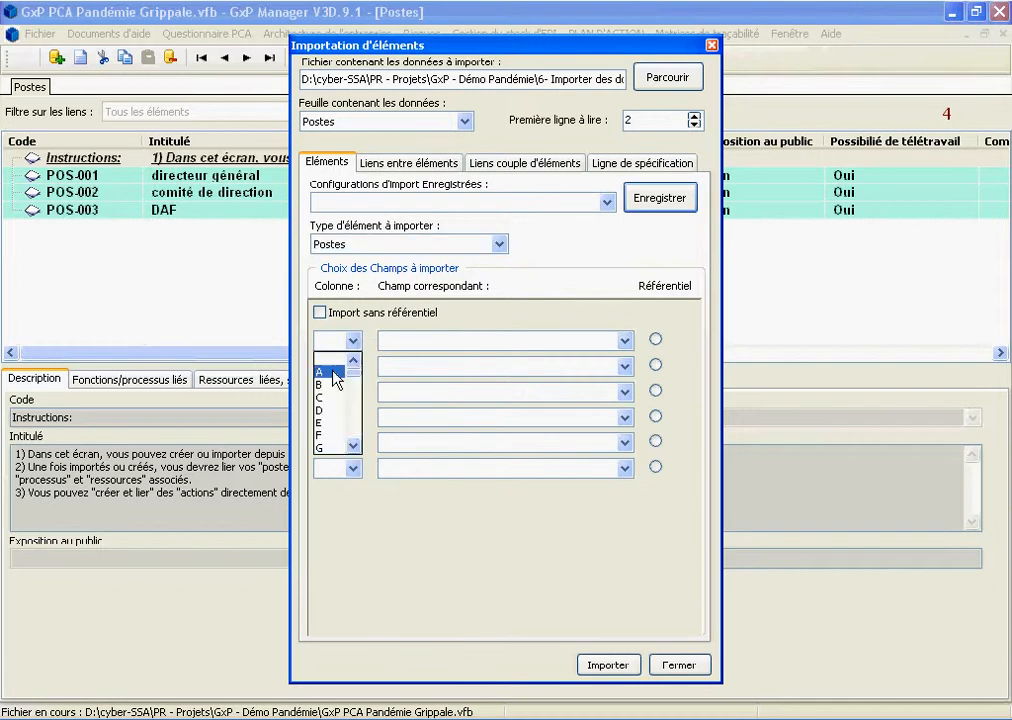
left_click(333, 372)
left_click(624, 342)
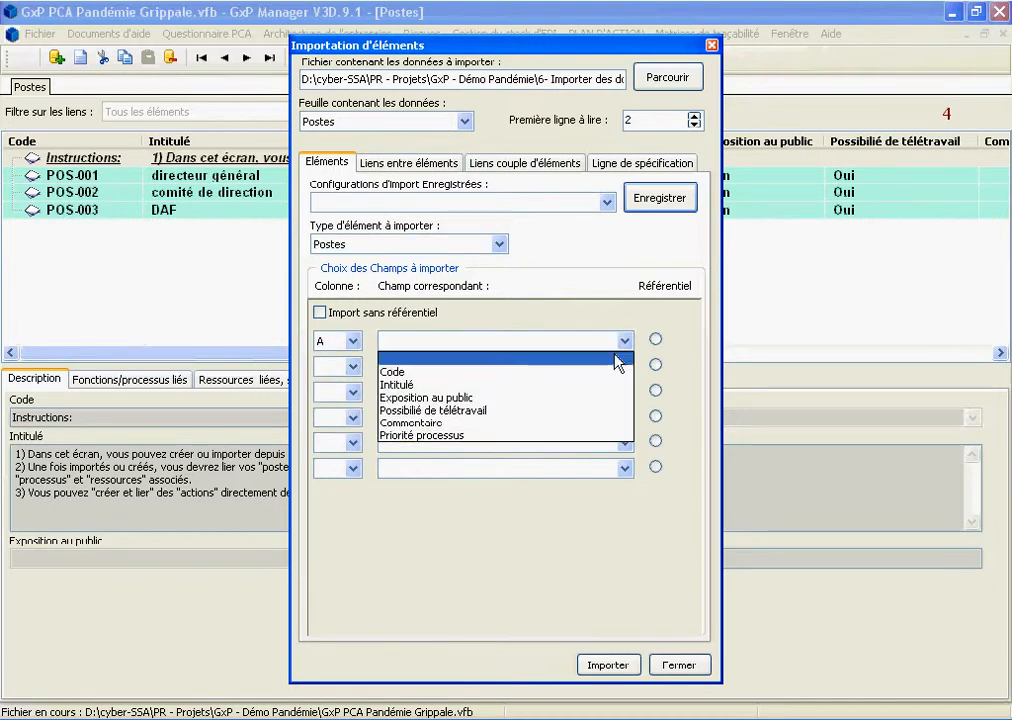
left_click(598, 372)
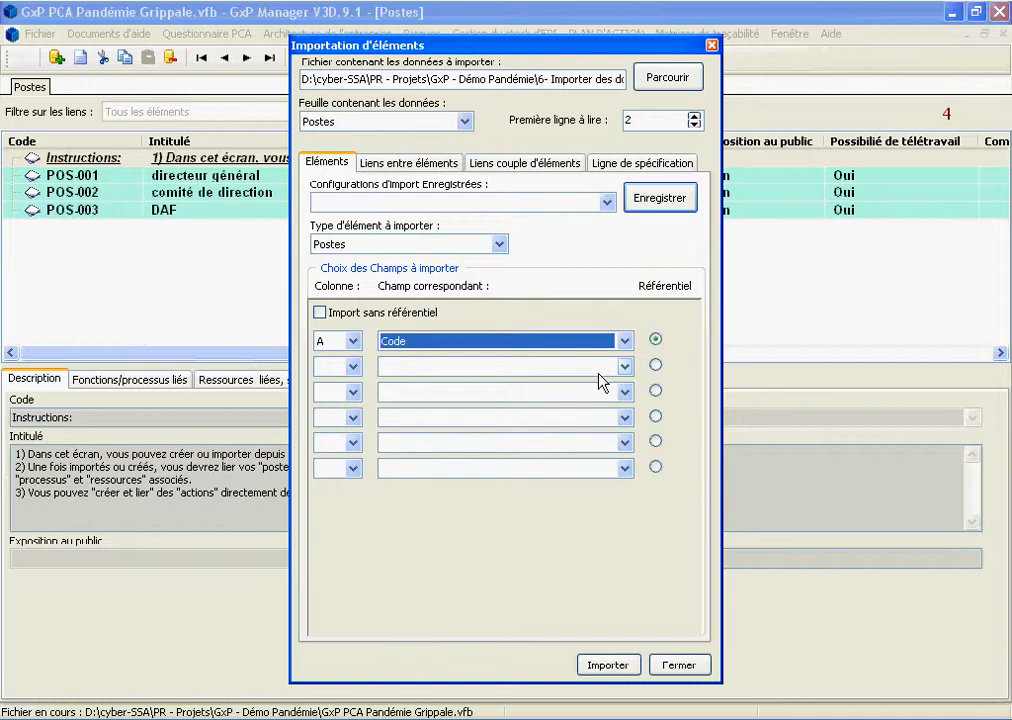
left_click(353, 366)
left_click(332, 408)
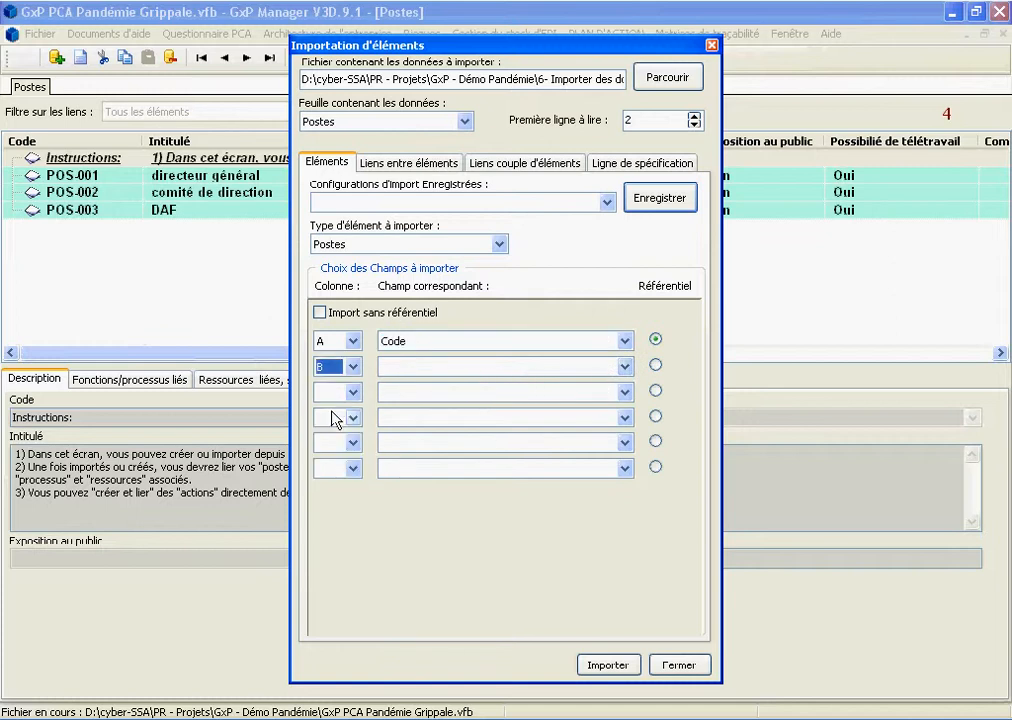
left_click(624, 366)
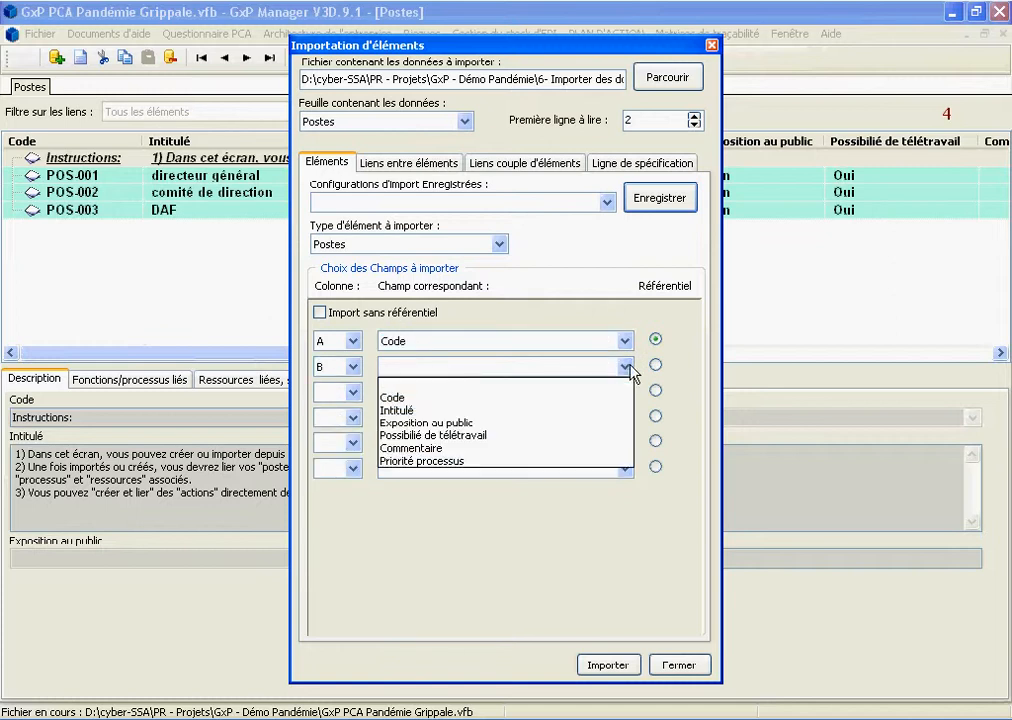
left_click(604, 411)
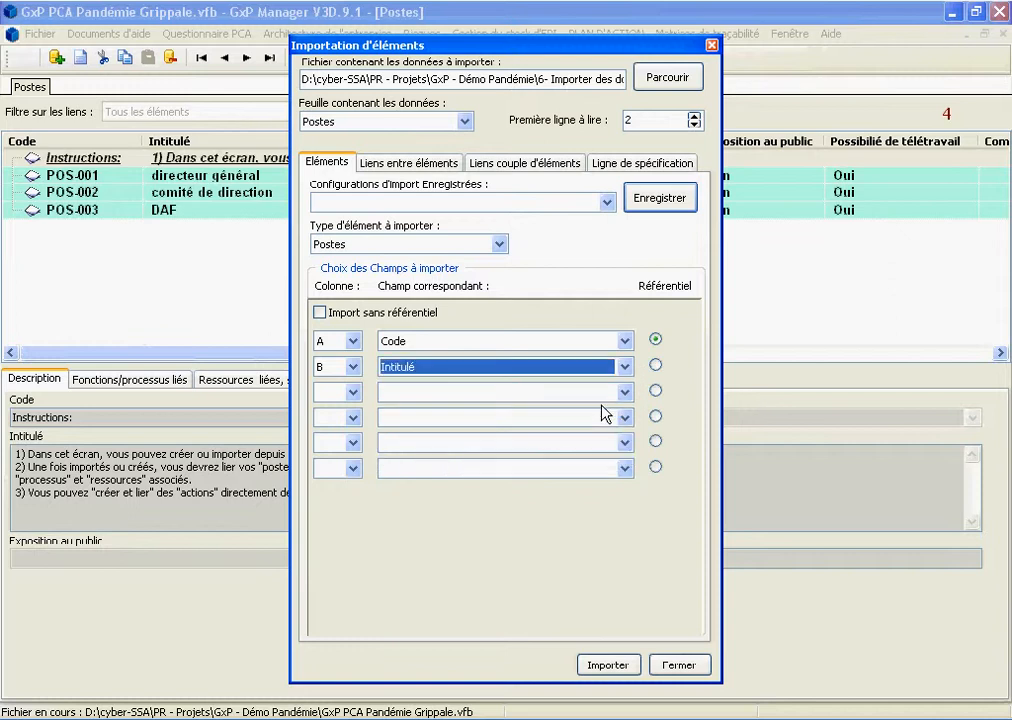
Map column C to Exposition au public and column D to Possibilié de télétravail.
left_click(353, 391)
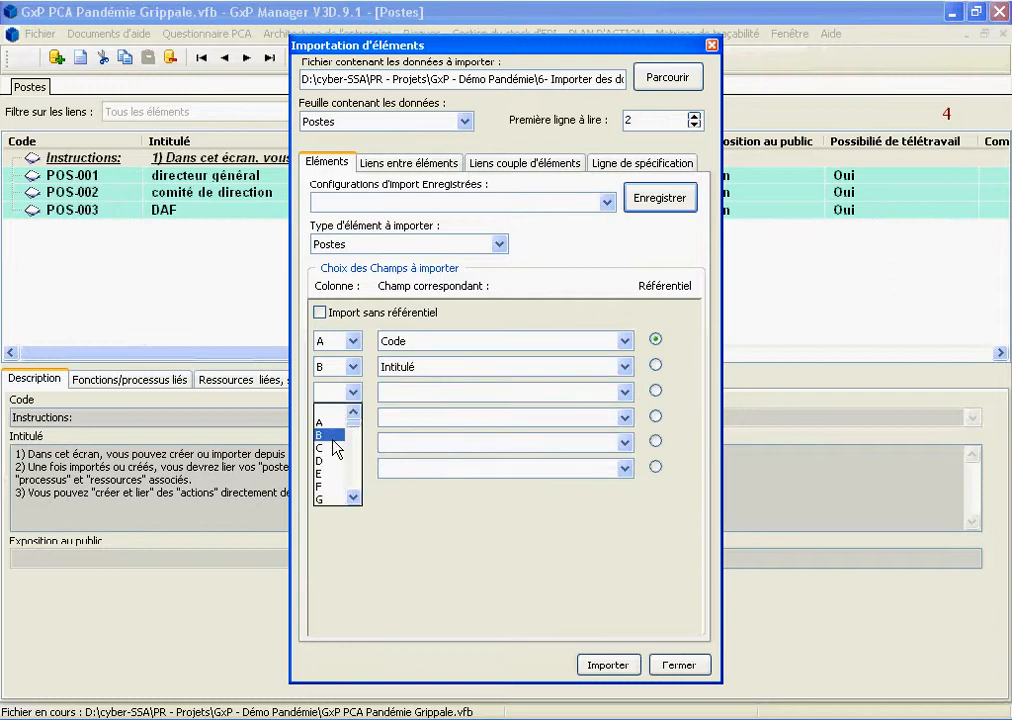
left_click(333, 450)
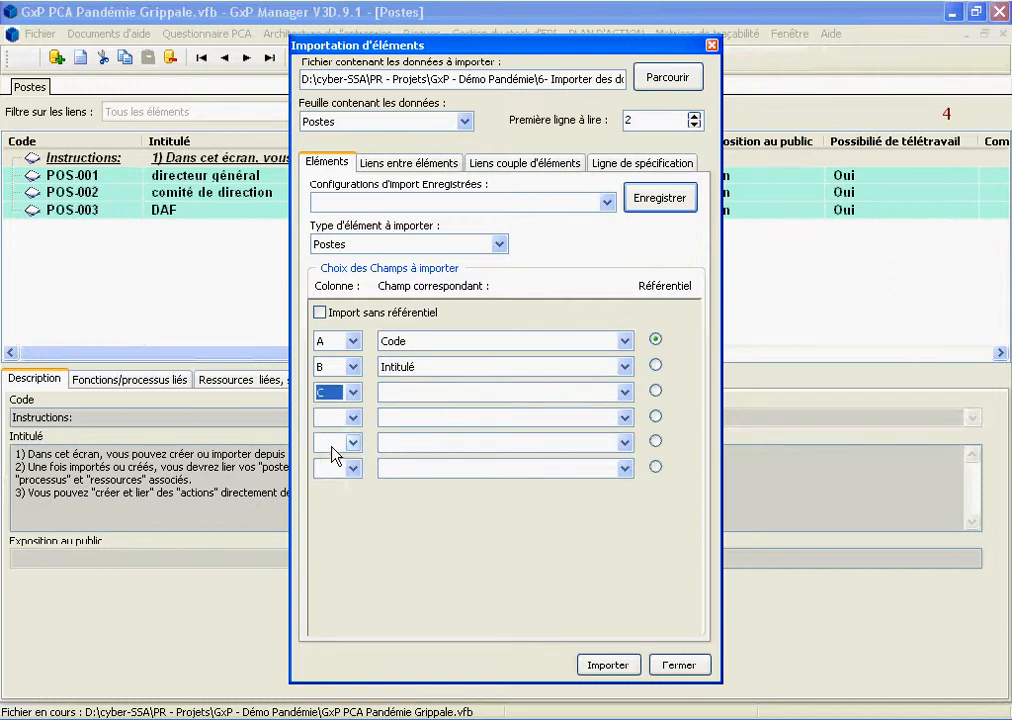
left_click(624, 392)
left_click(619, 449)
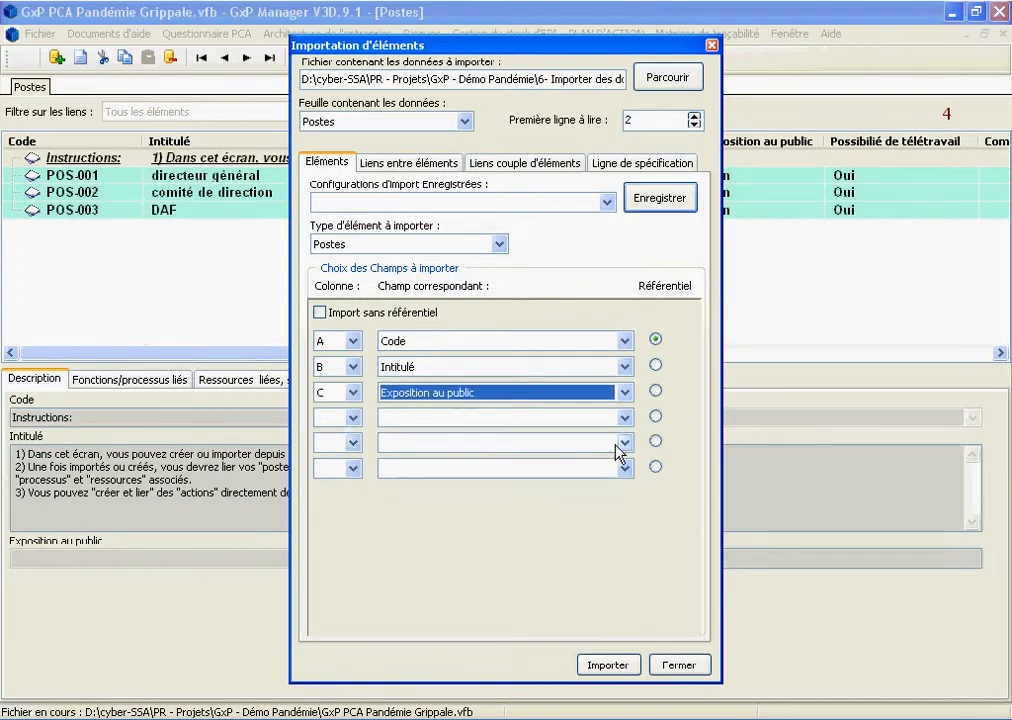
left_click(352, 417)
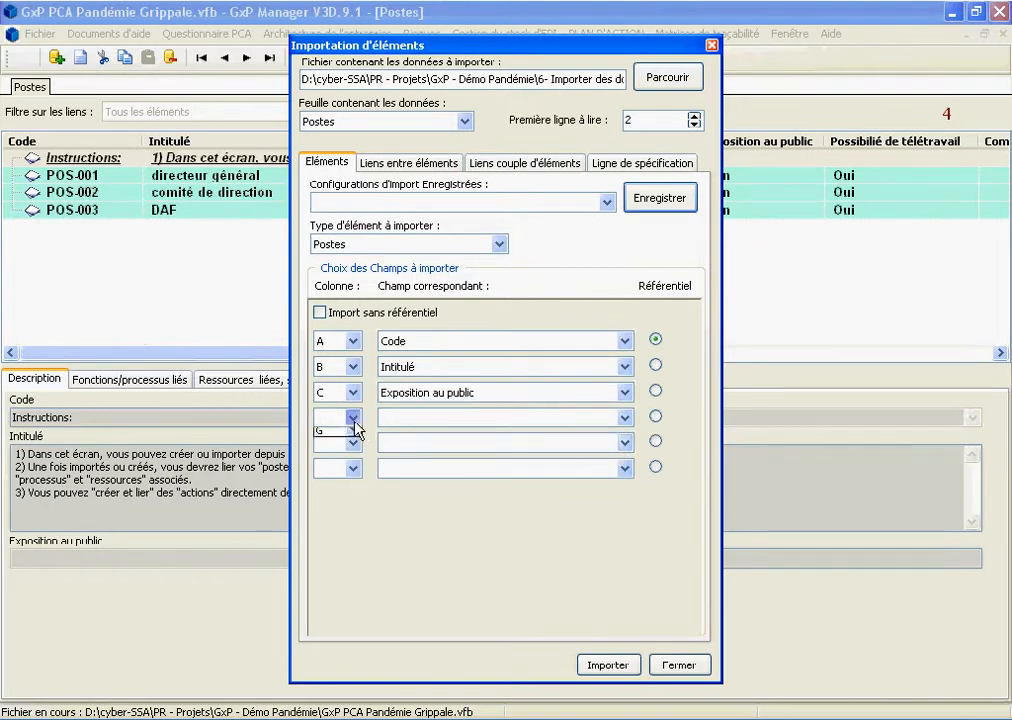
left_click(322, 486)
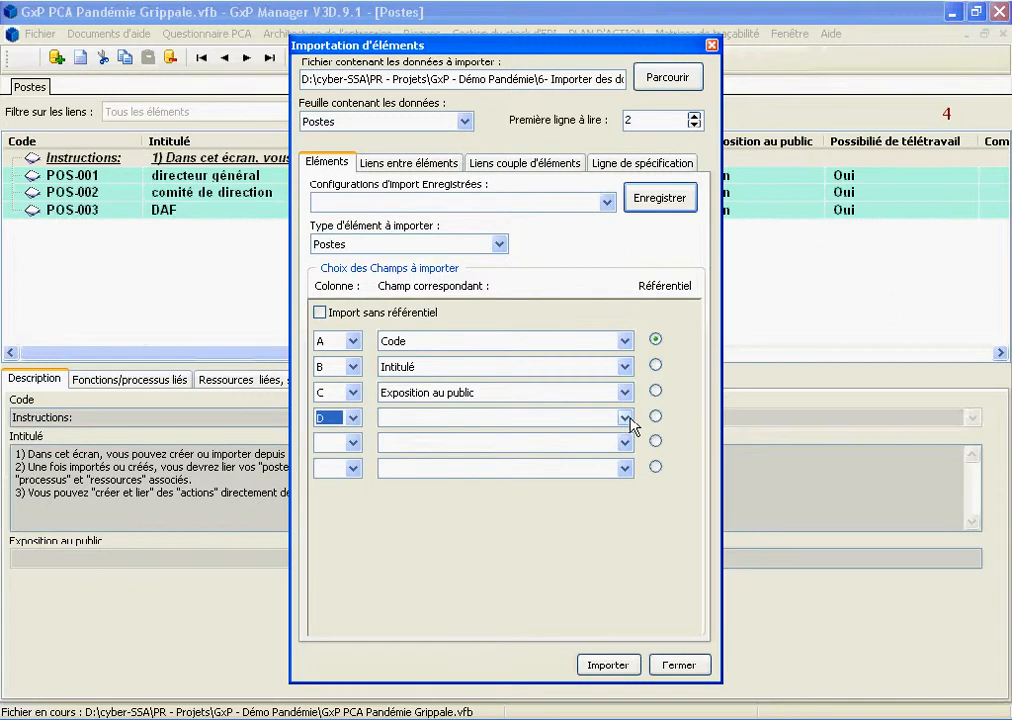
left_click(624, 418)
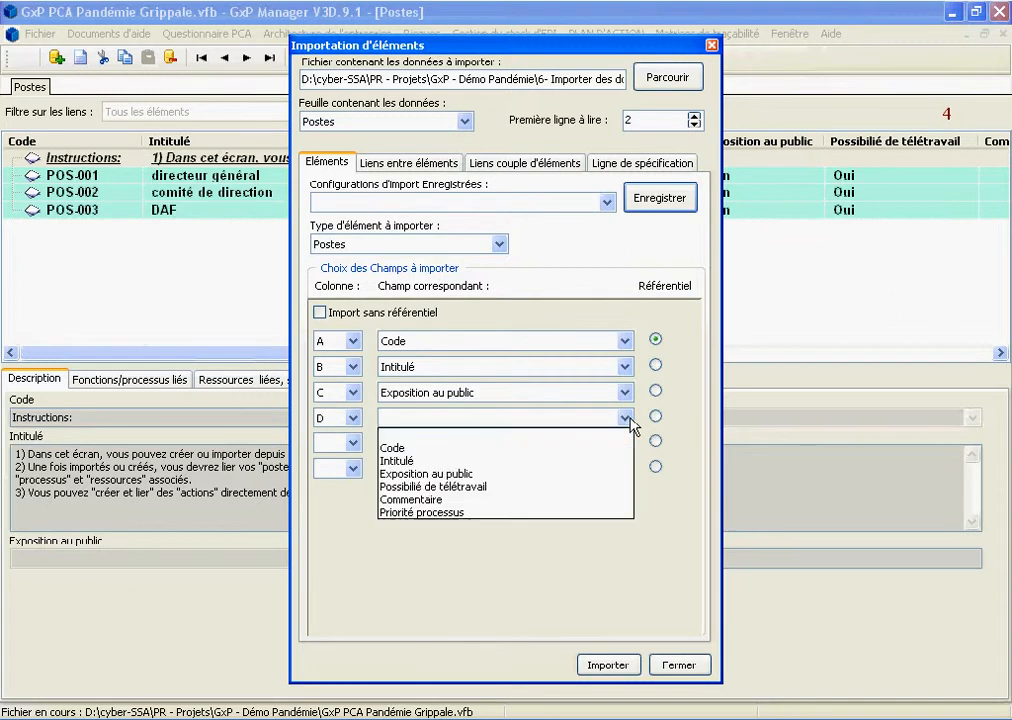
left_click(606, 487)
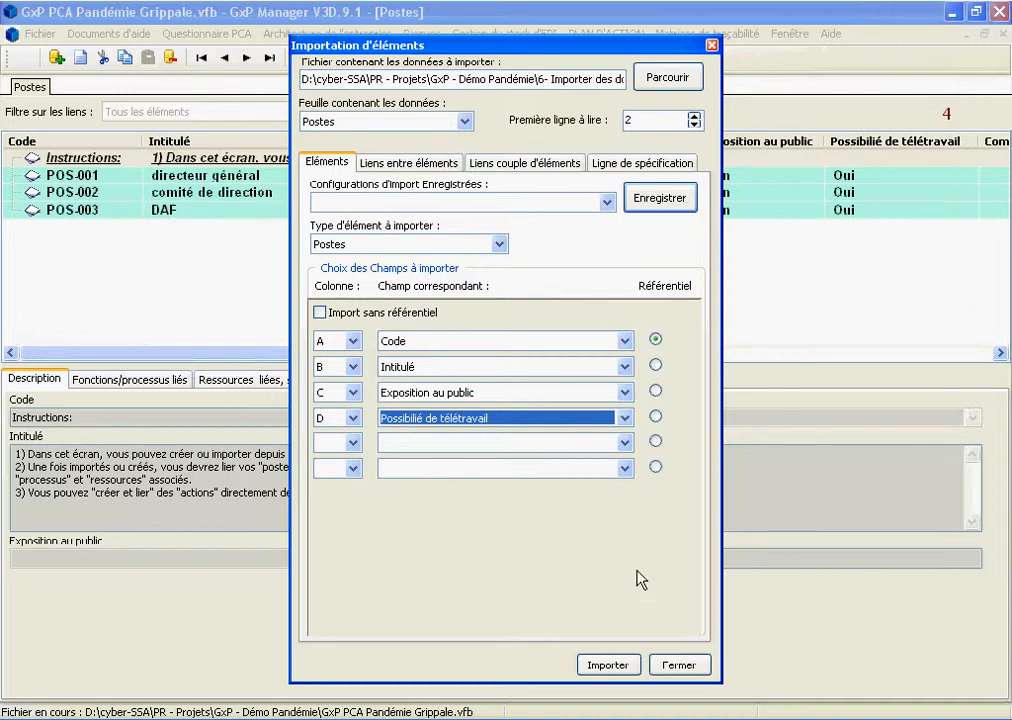
Run the import with the duplicate handling option "Ne rien faire" and acknowledge the import summary.
left_click(608, 665)
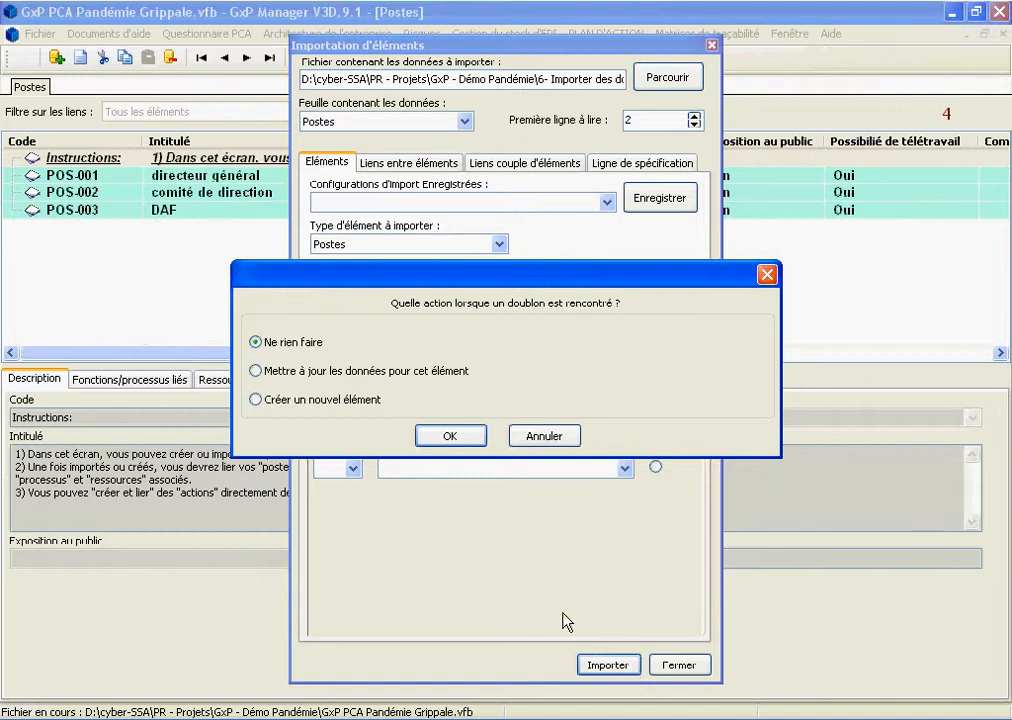
left_click(475, 440)
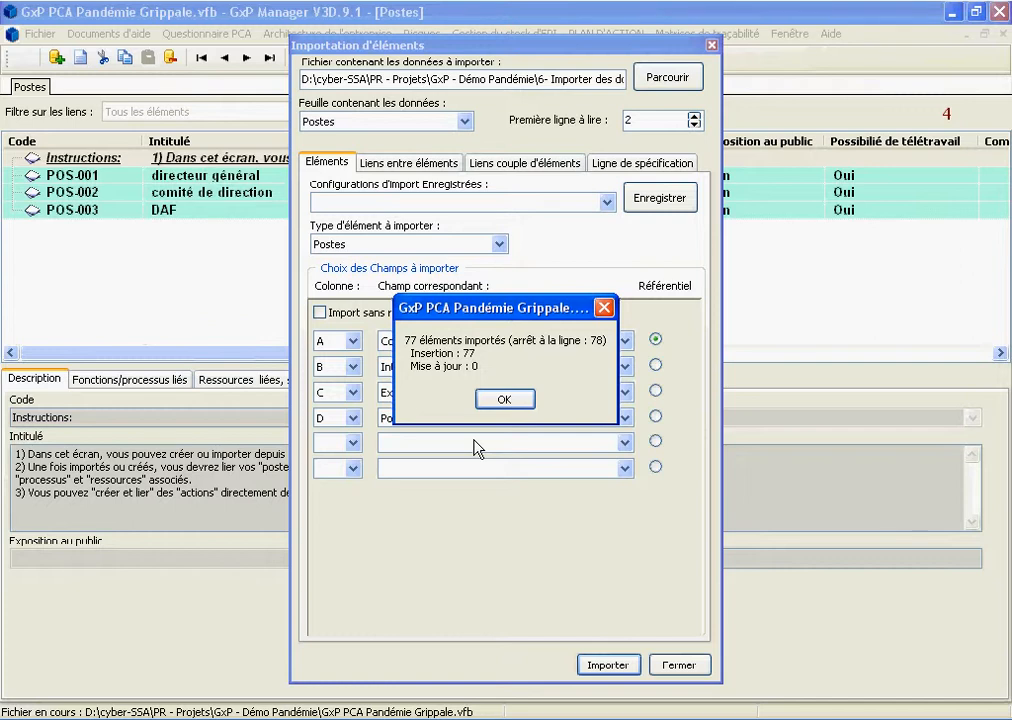
left_click(505, 398)
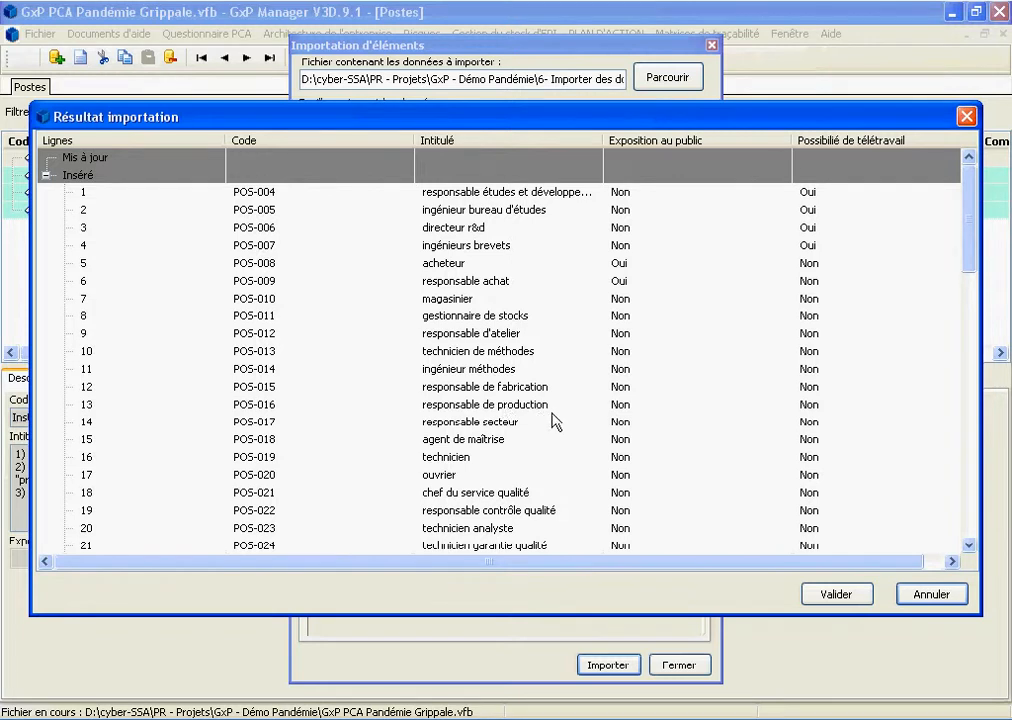
Validate the import results, close the import dialog, and refresh the Postes list.
left_click(862, 600)
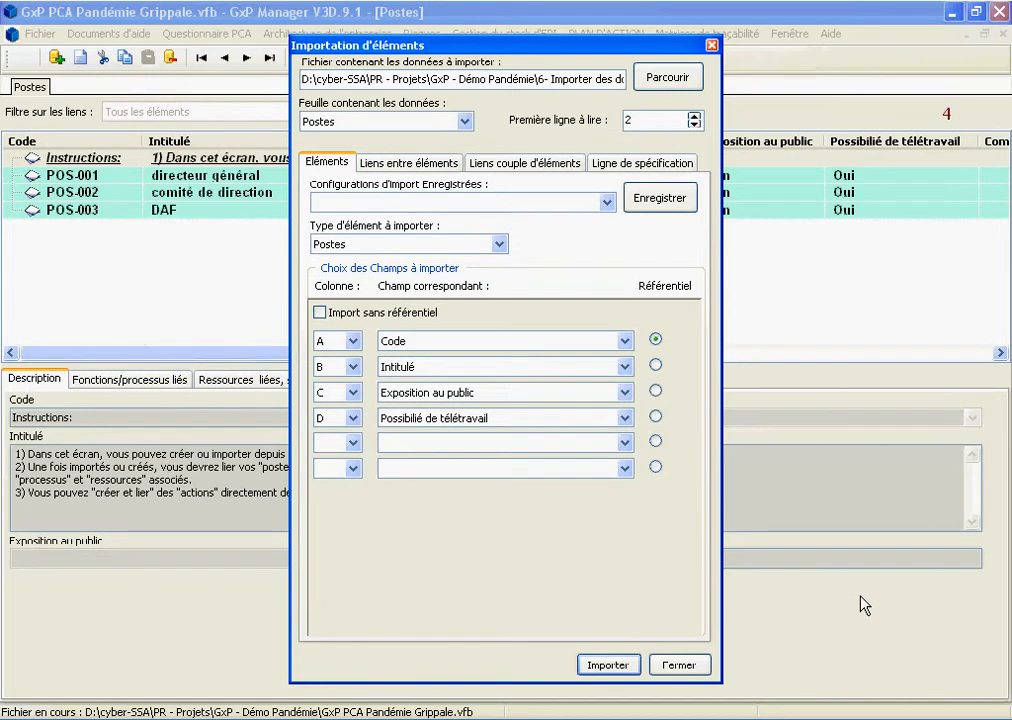
left_click(679, 665)
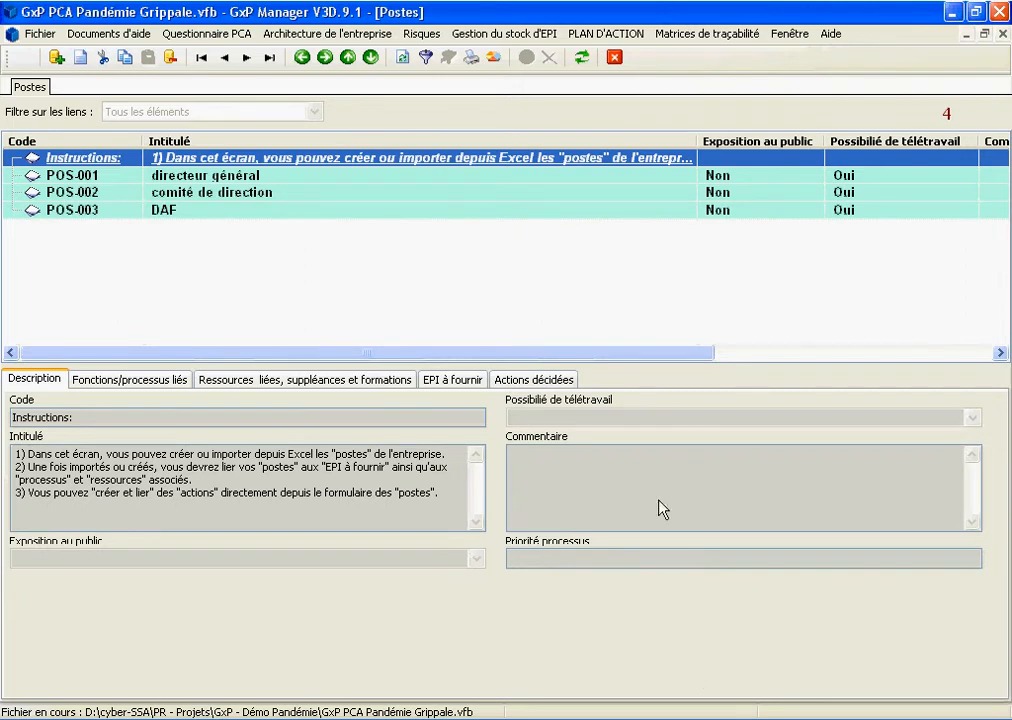
left_click(587, 65)
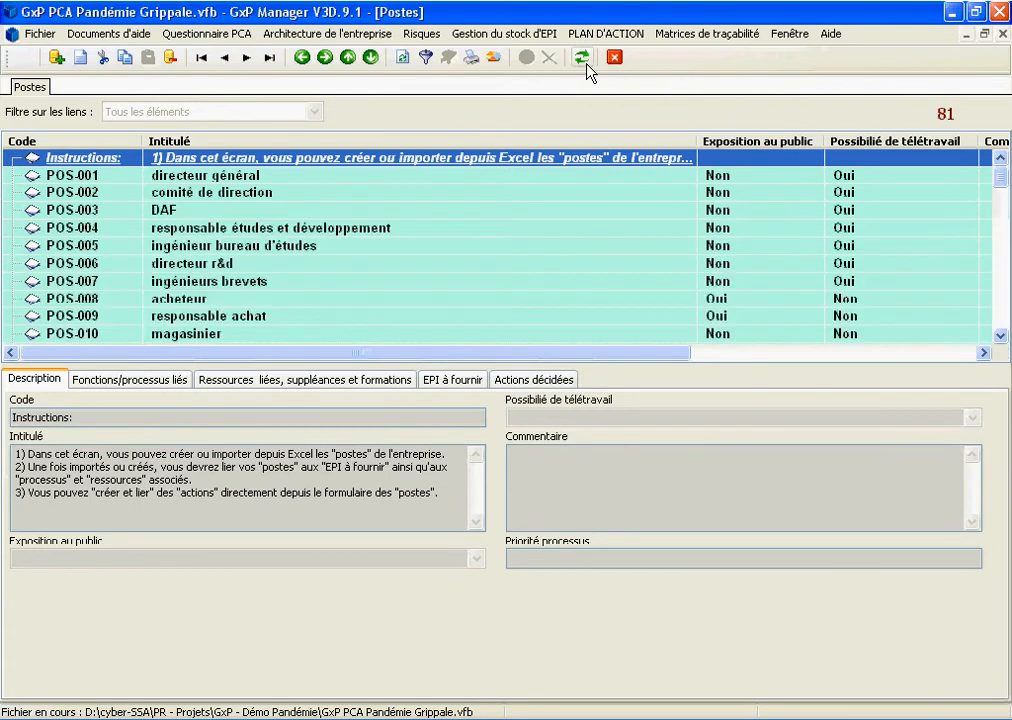